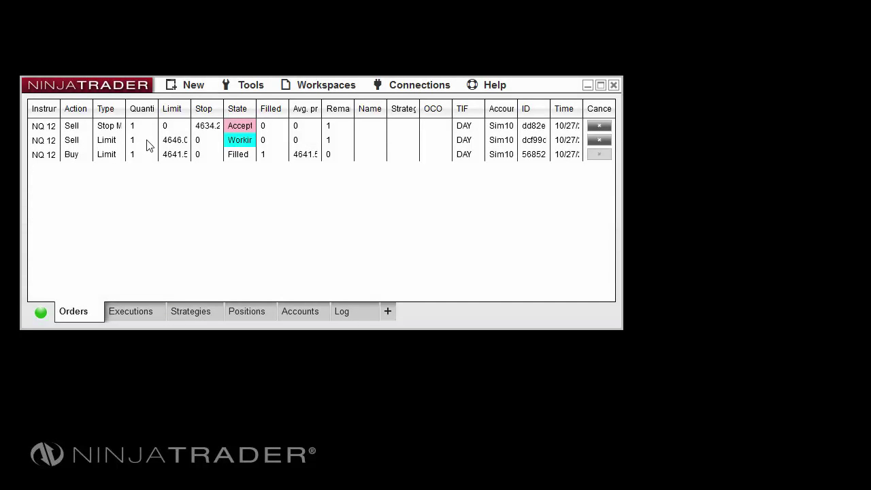
Open a new Strategy Analyzer and set the backtest type to Standard
click(194, 85)
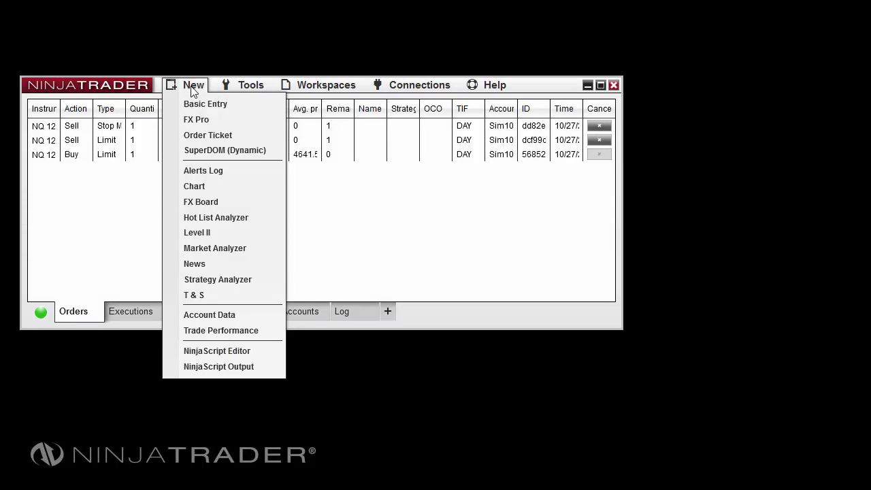
click(260, 279)
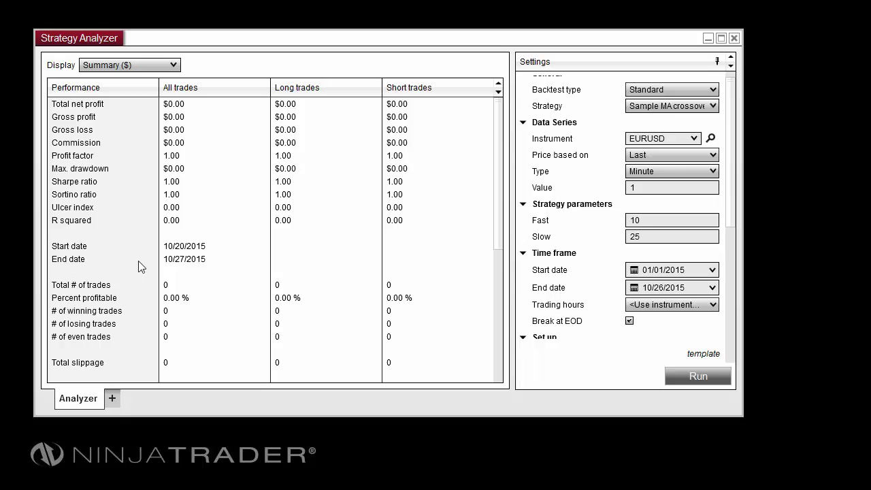
scroll(575, 192, up, 1)
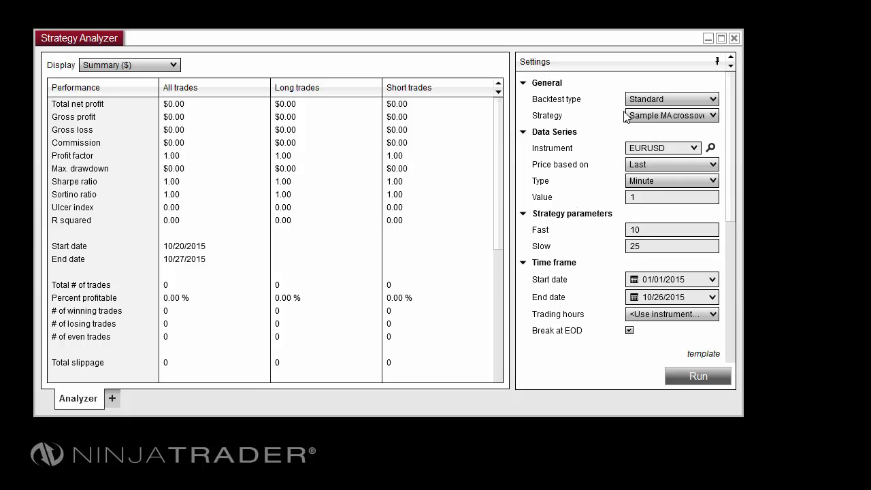
click(712, 102)
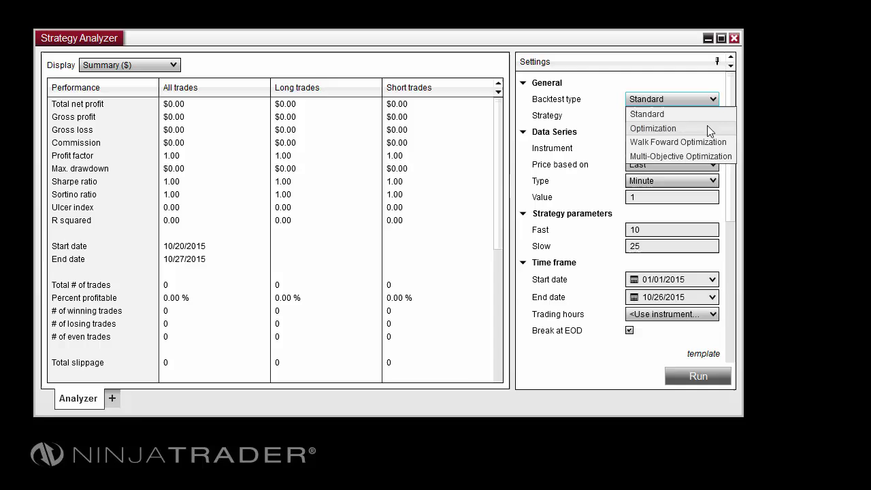
click(704, 115)
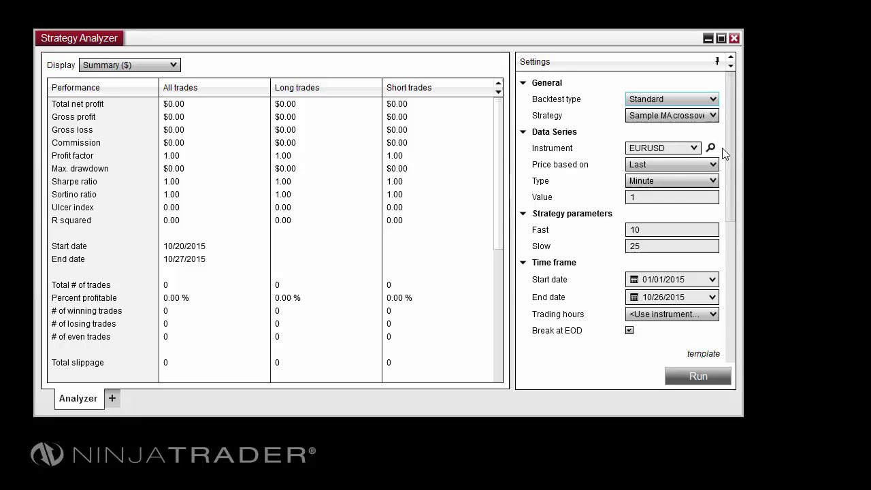
Set the data series to instrument EURUSD, price based on Last and type Minute, and open its interval value for editing
click(694, 148)
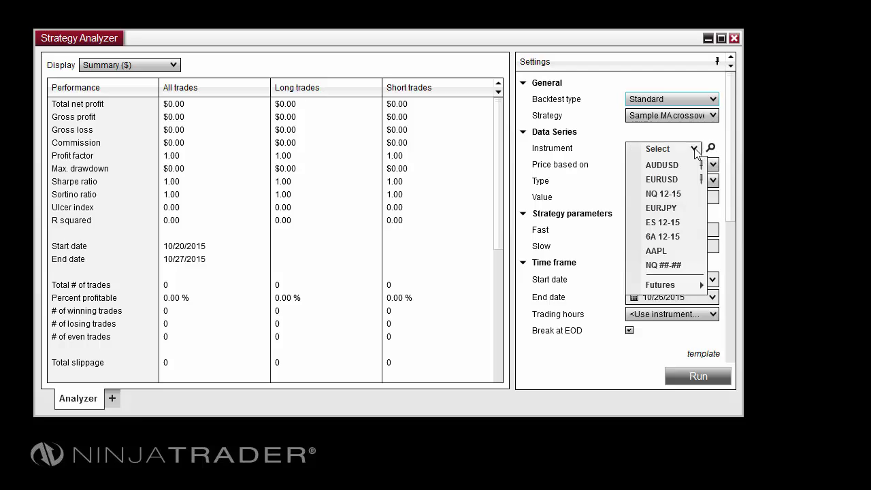
click(679, 180)
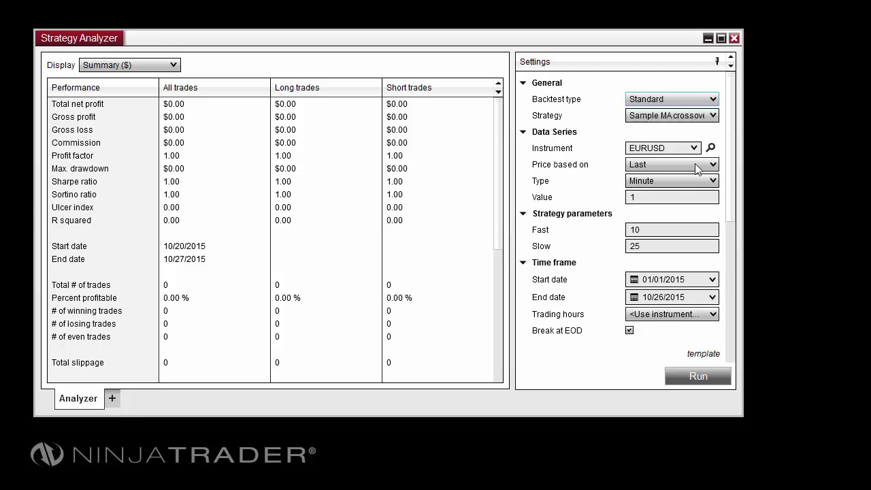
click(713, 165)
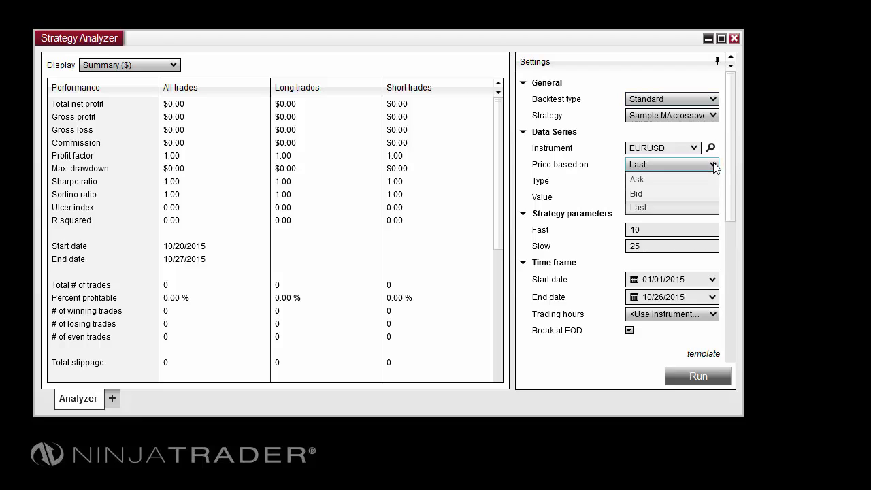
click(689, 207)
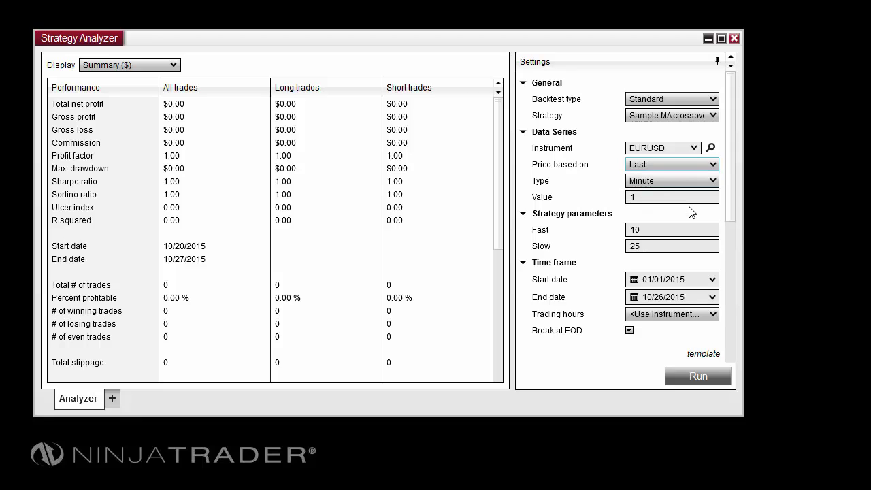
click(713, 182)
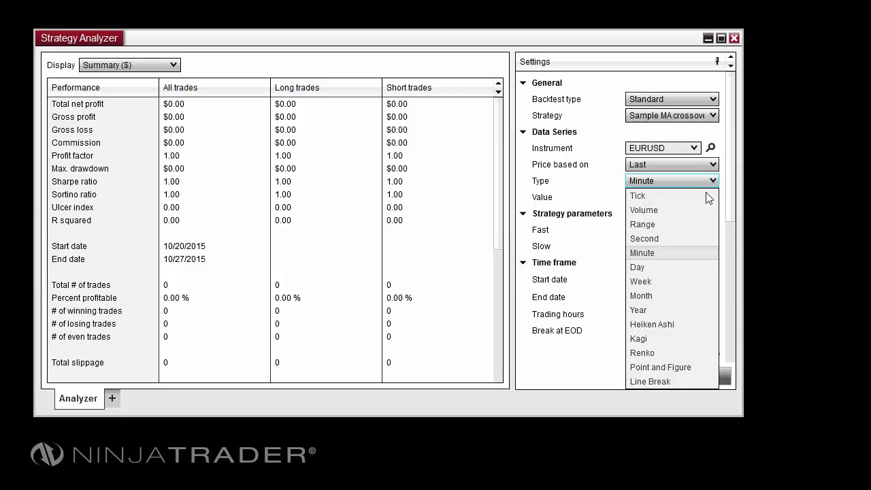
click(683, 253)
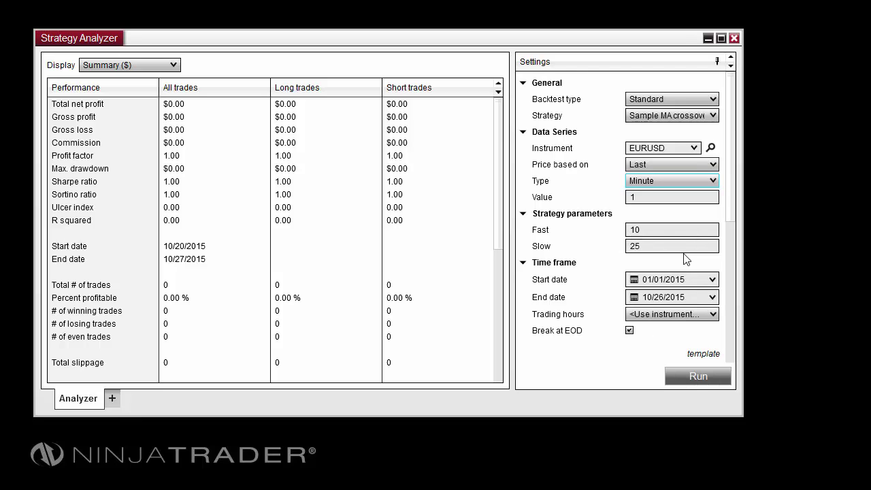
click(647, 198)
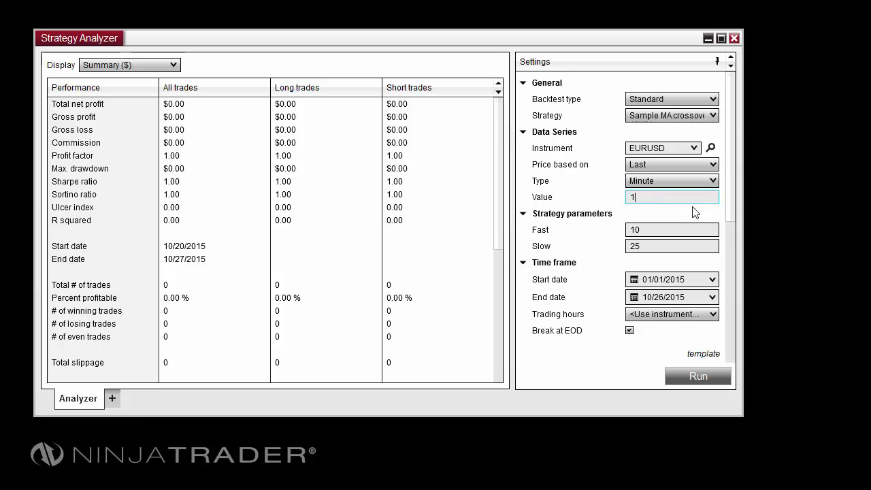
Set the strategy parameters Fast to 15 and Slow to 50
drag(729, 198, 718, 273)
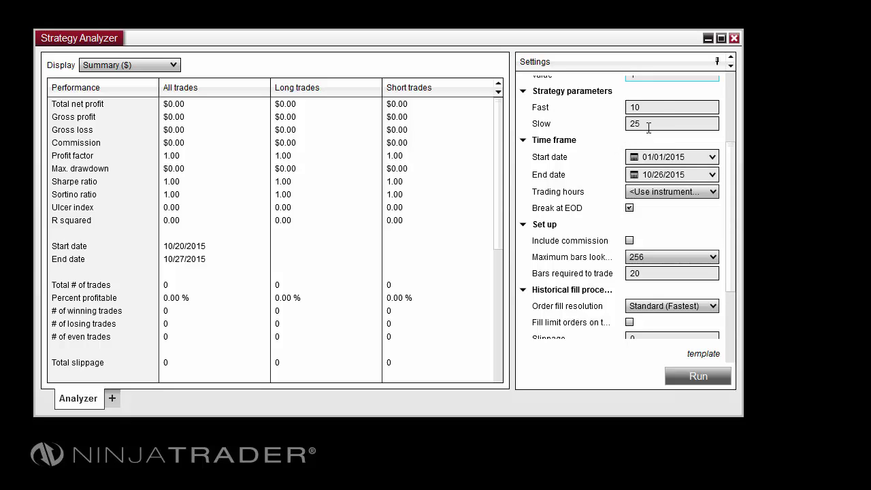
click(659, 109)
drag(639, 106, 622, 107)
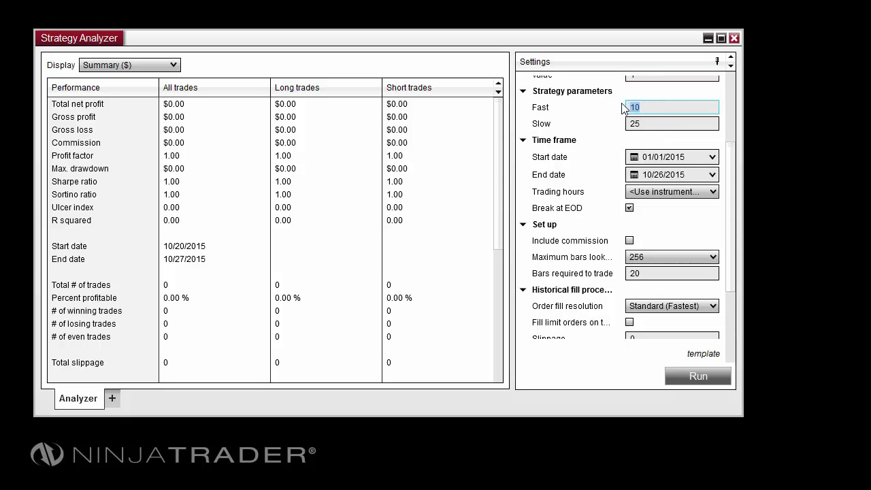
text(15)
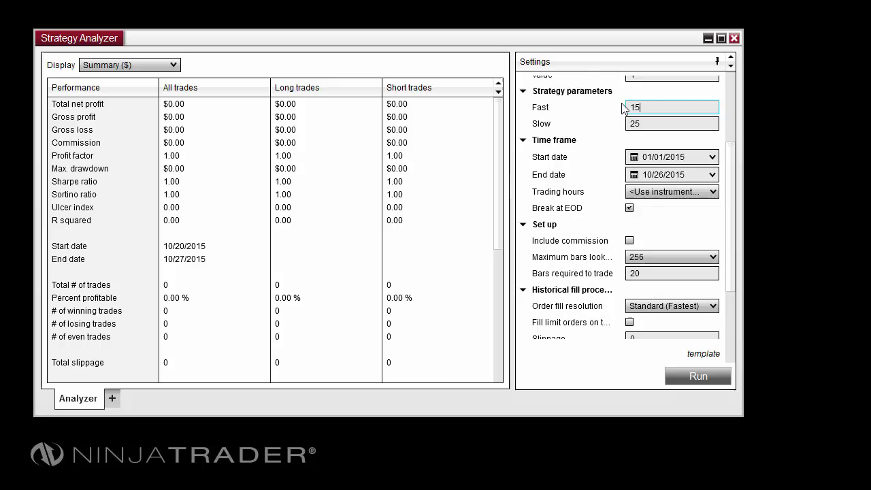
drag(637, 122, 629, 123)
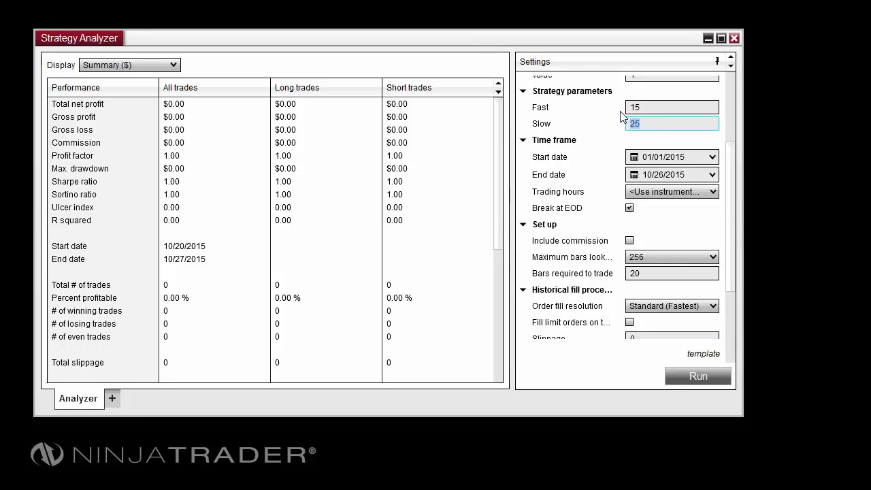
text(50)
Set the start date of the backtest time frame to 07/31/2015
click(713, 157)
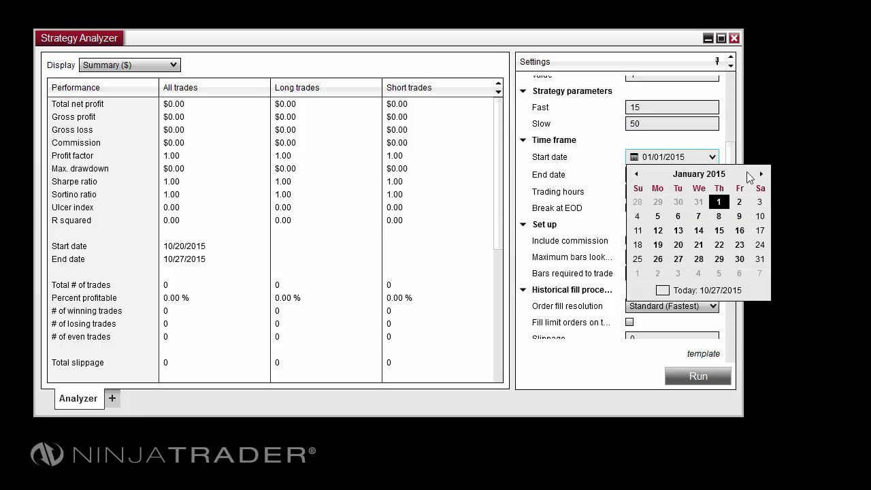
click(762, 175)
click(762, 175)
click(761, 175)
click(761, 175)
click(762, 174)
click(762, 175)
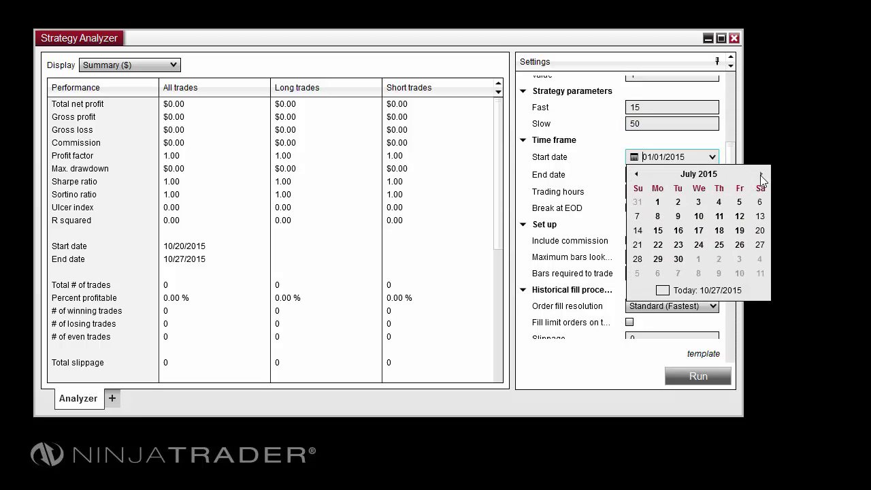
click(754, 259)
Set the end date to 08/31/2015 and review the trading hours options, keeping the instrument settings
click(713, 175)
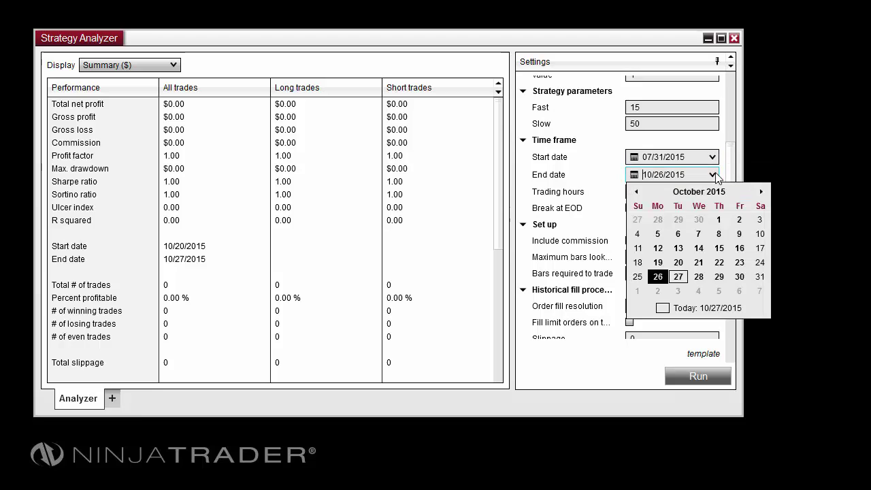
click(635, 192)
click(635, 192)
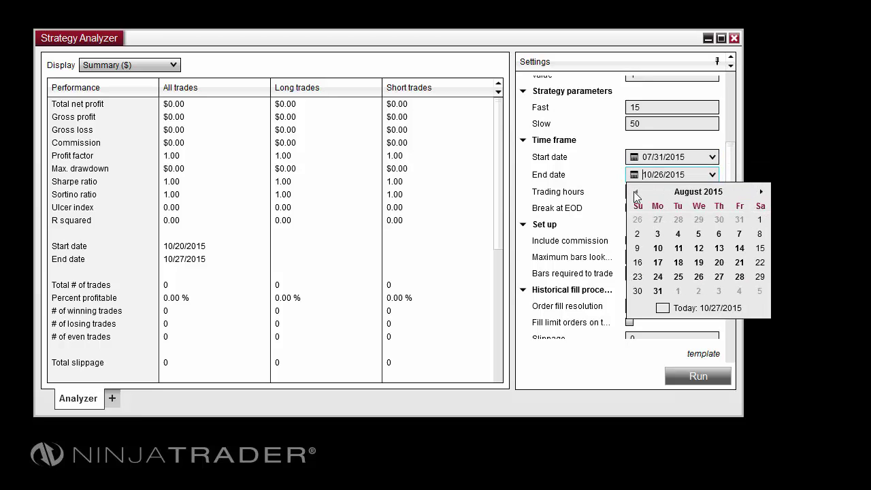
click(657, 291)
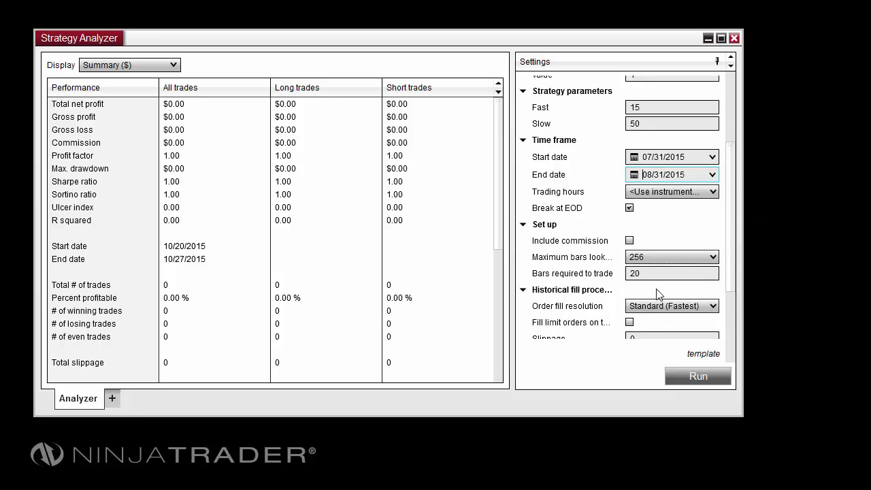
click(715, 192)
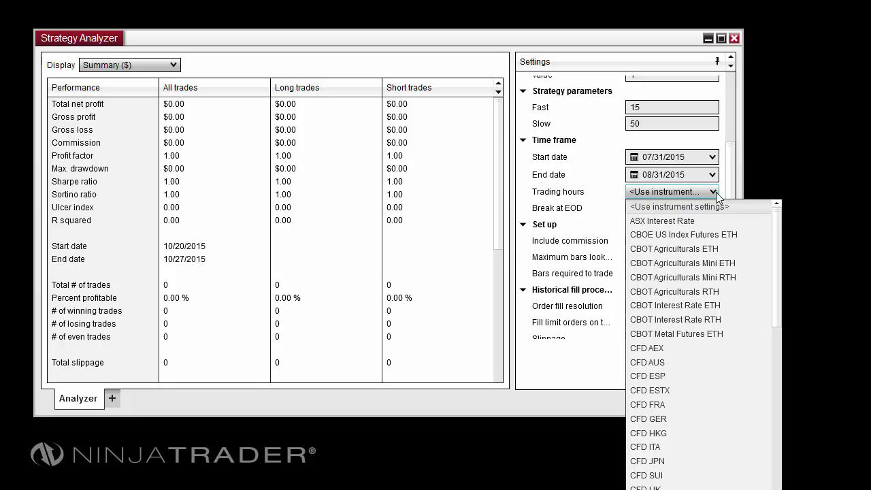
click(716, 192)
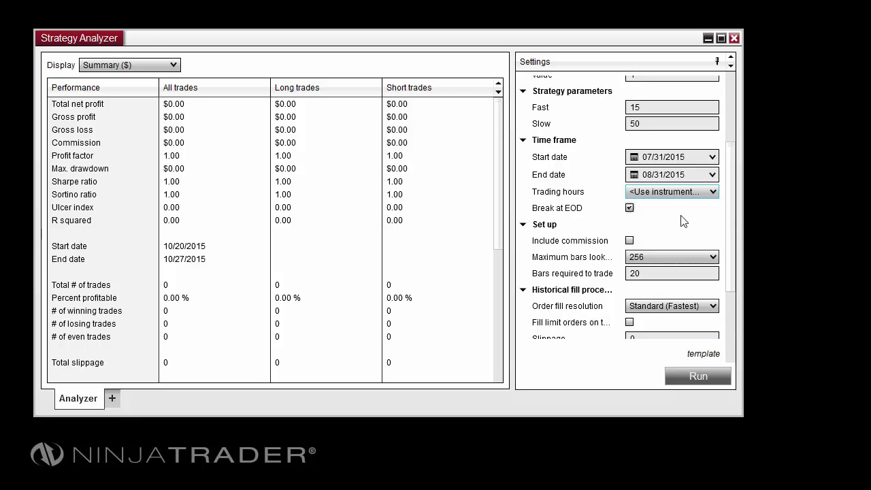
Select 256 as the maximum bars look back and review the bars required to trade setting
drag(731, 210, 723, 281)
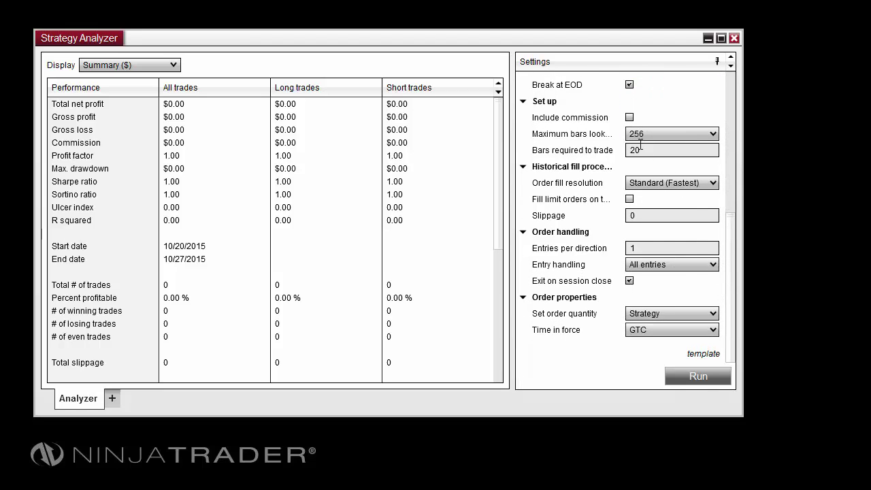
click(630, 117)
click(713, 134)
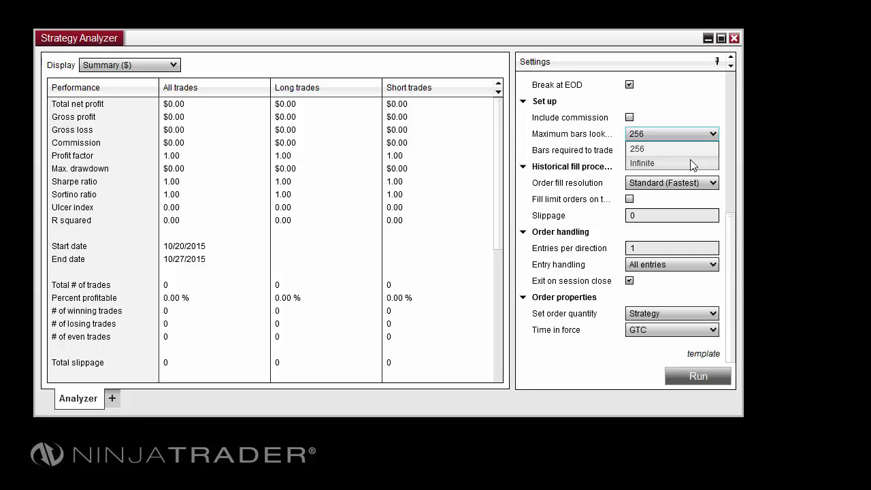
click(692, 151)
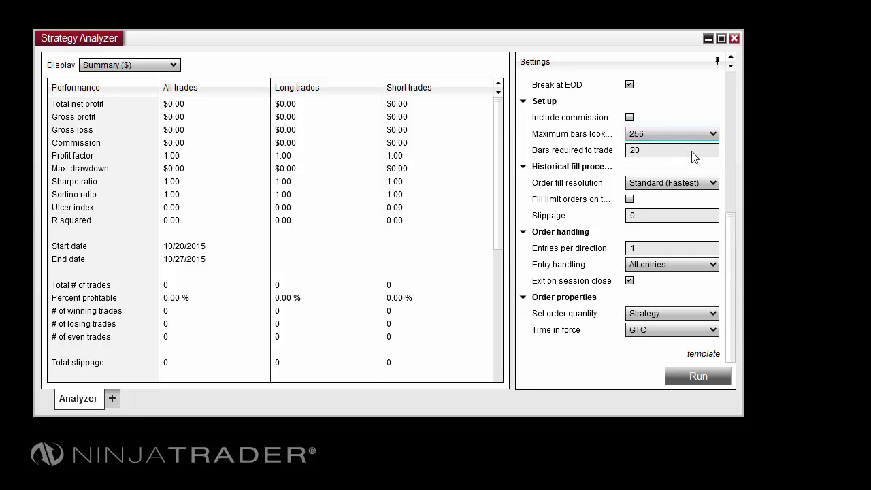
click(654, 151)
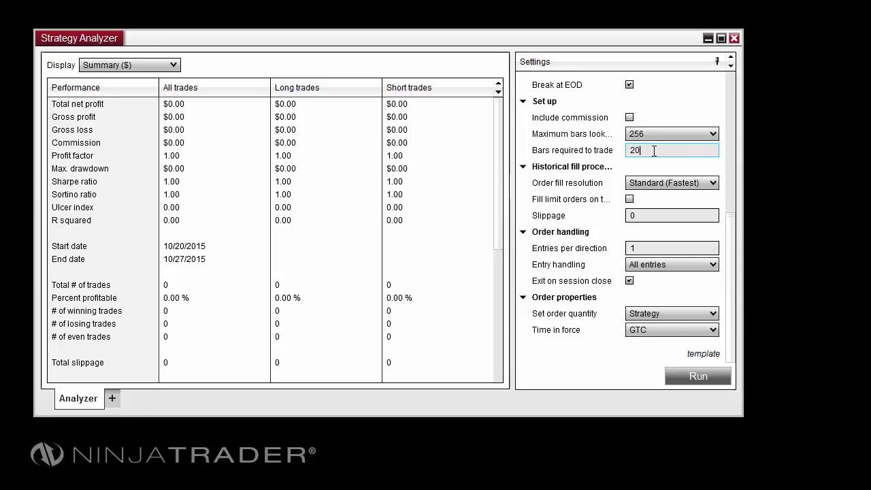
click(694, 168)
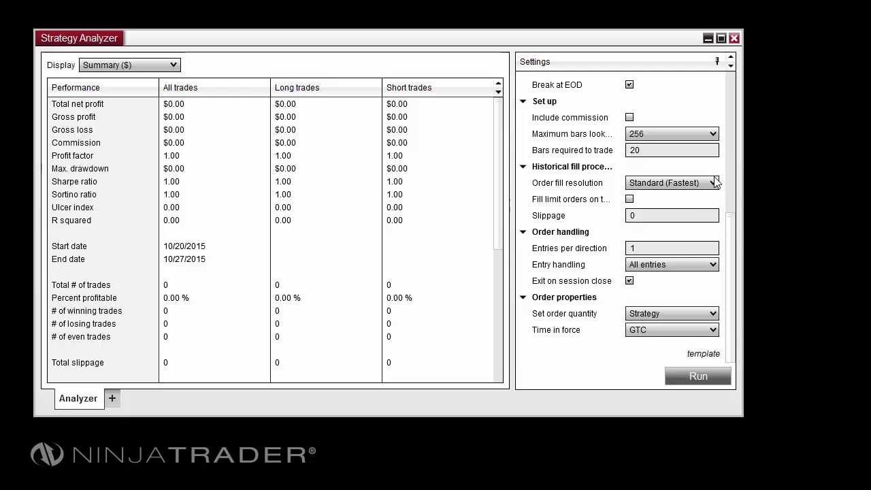
Set the historical order fill resolution to High with type Tick, and open its interval value for editing
click(715, 183)
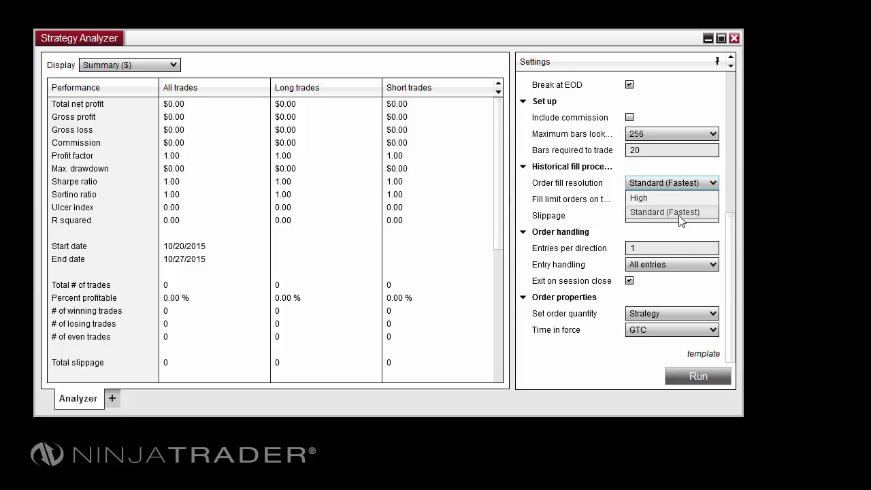
click(705, 212)
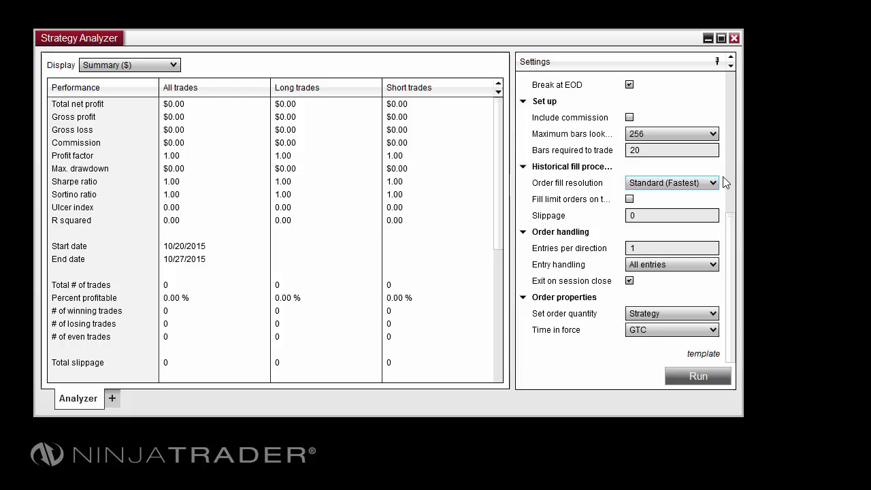
click(709, 182)
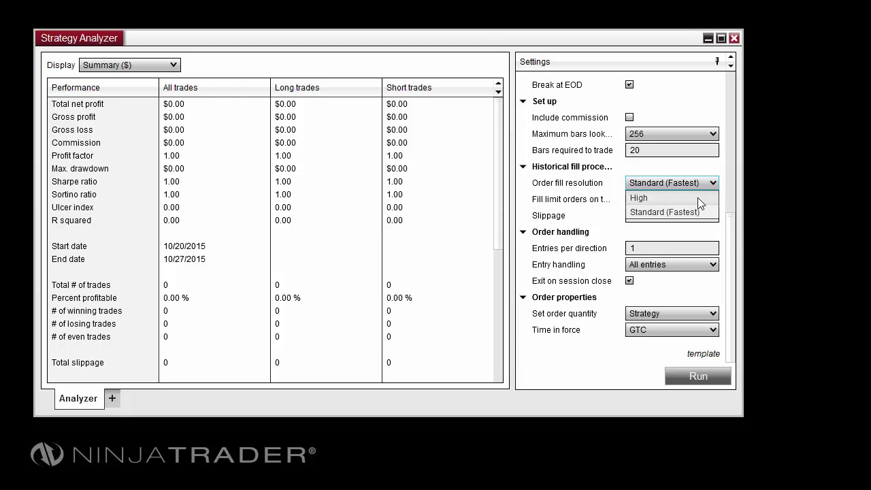
click(697, 197)
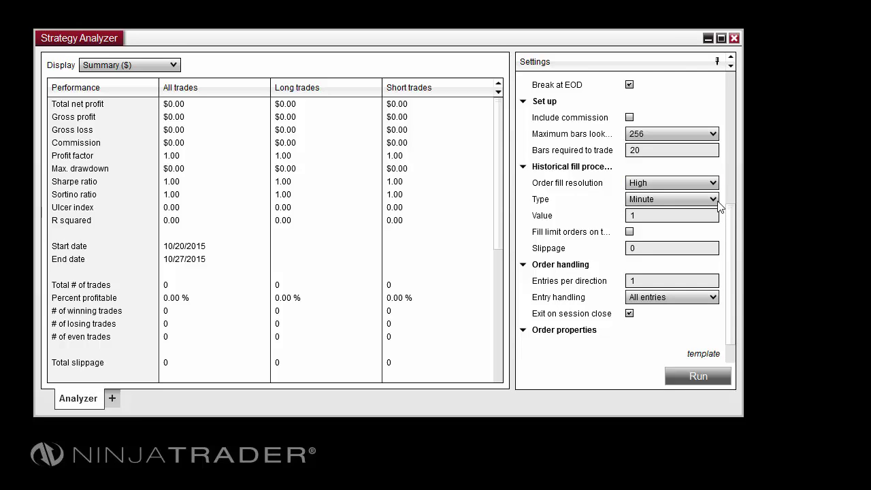
click(713, 200)
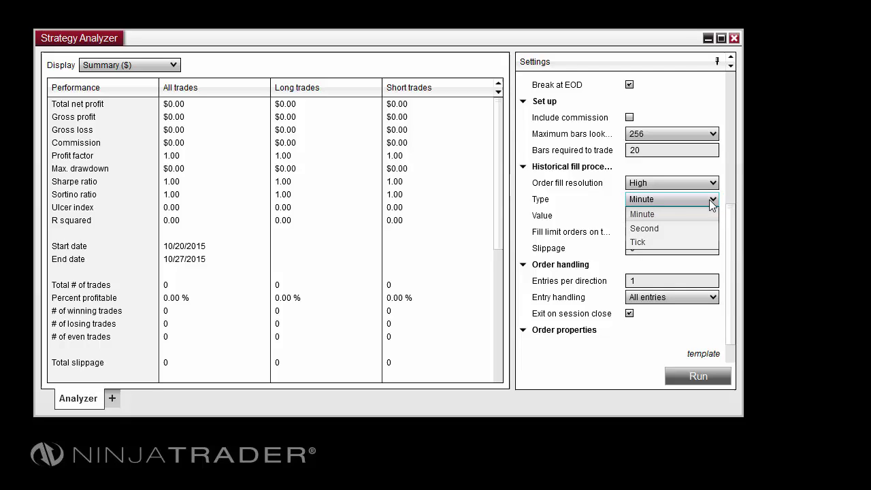
click(683, 242)
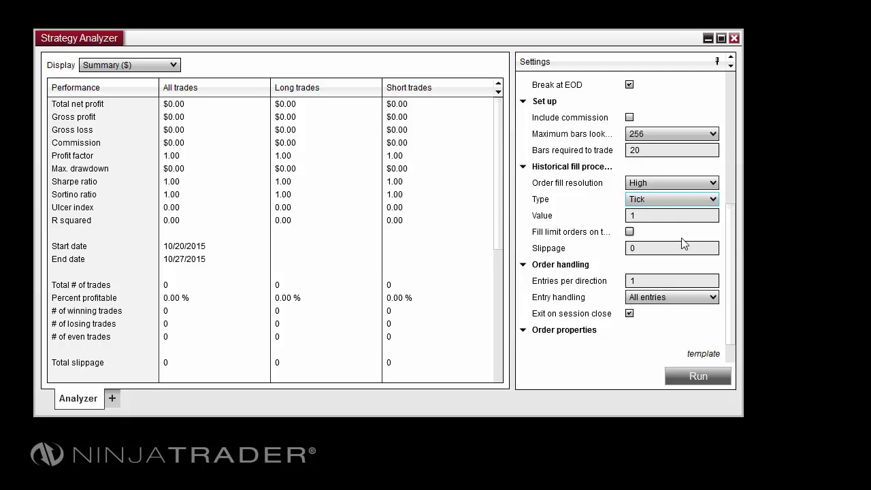
click(653, 216)
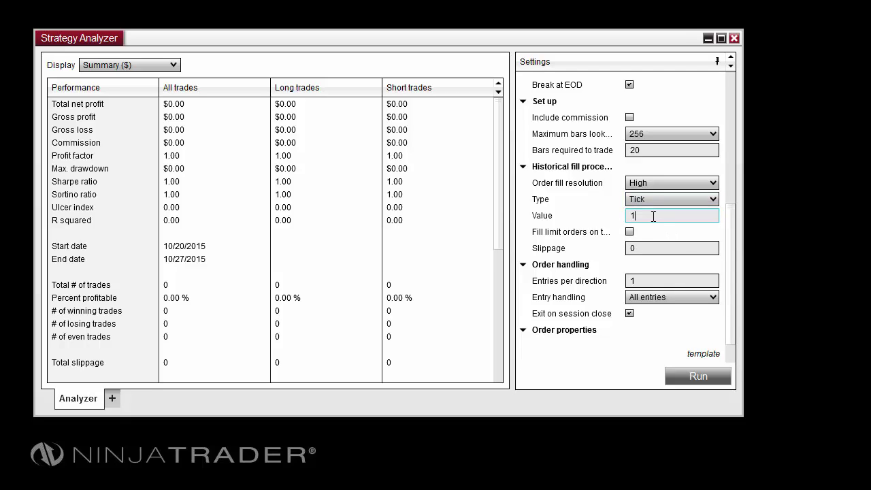
Review the fill limit orders and entries per direction settings, and select All entries for the entry handling
click(696, 233)
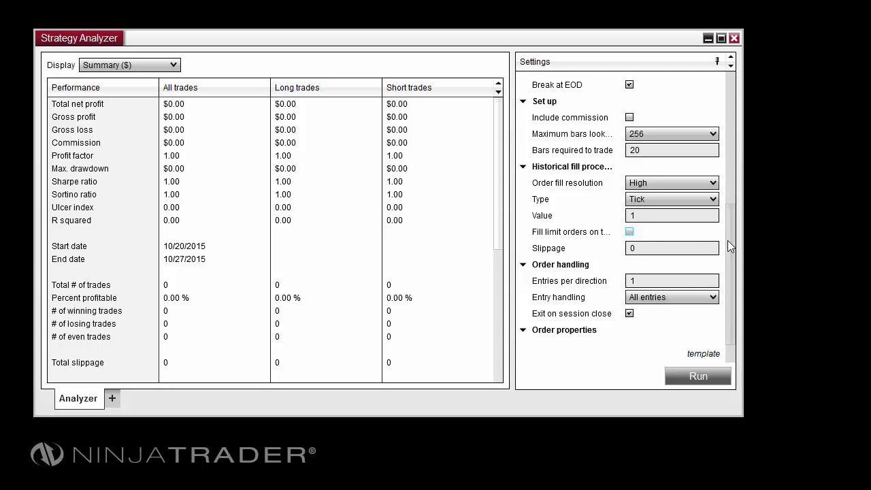
drag(727, 240, 728, 273)
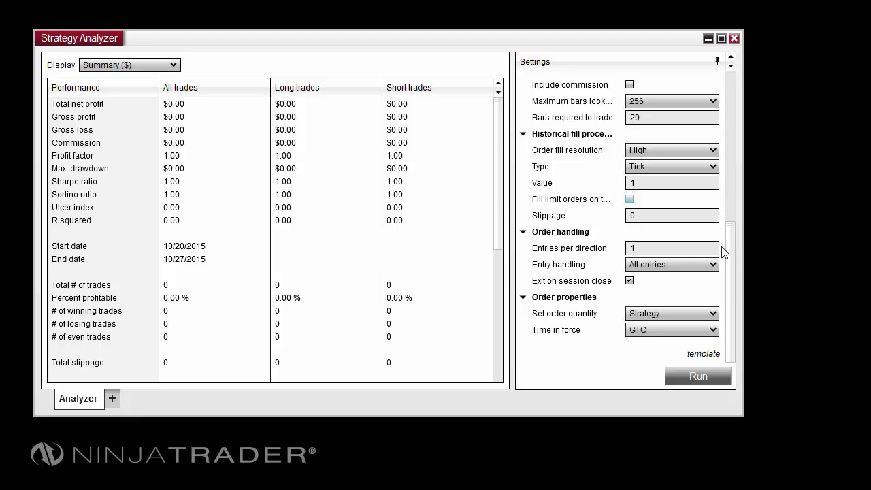
drag(681, 247, 624, 252)
click(632, 250)
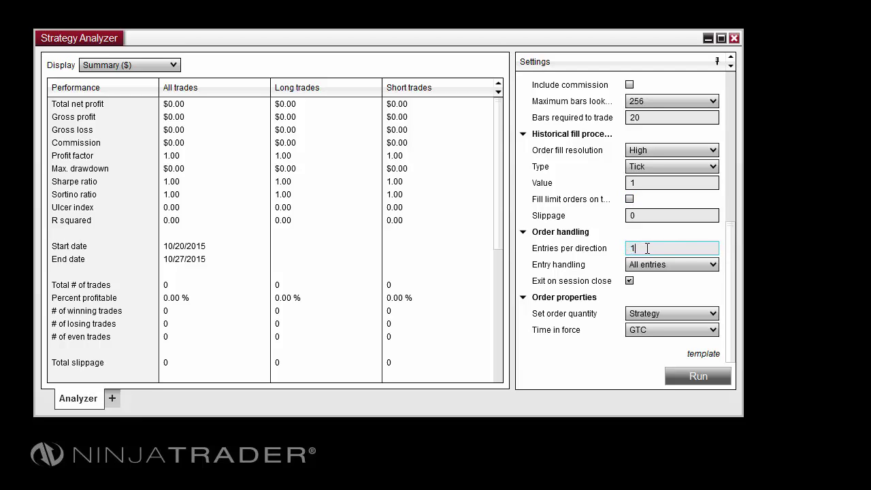
click(716, 266)
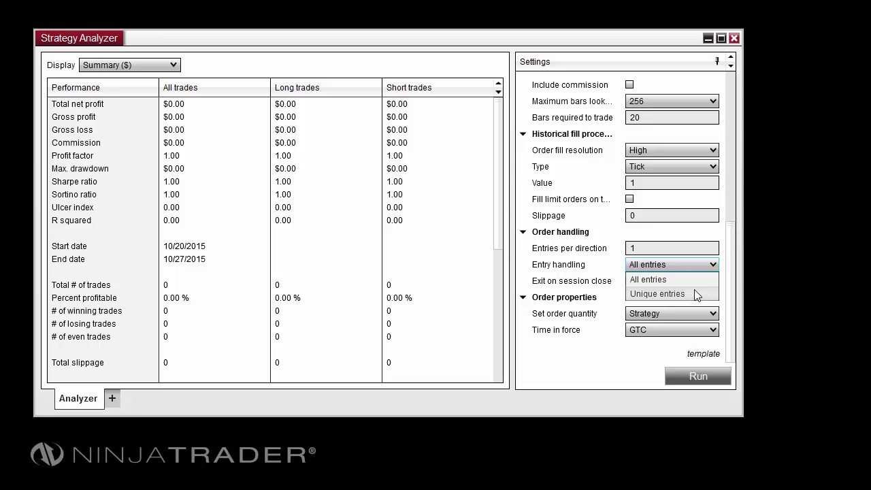
click(689, 280)
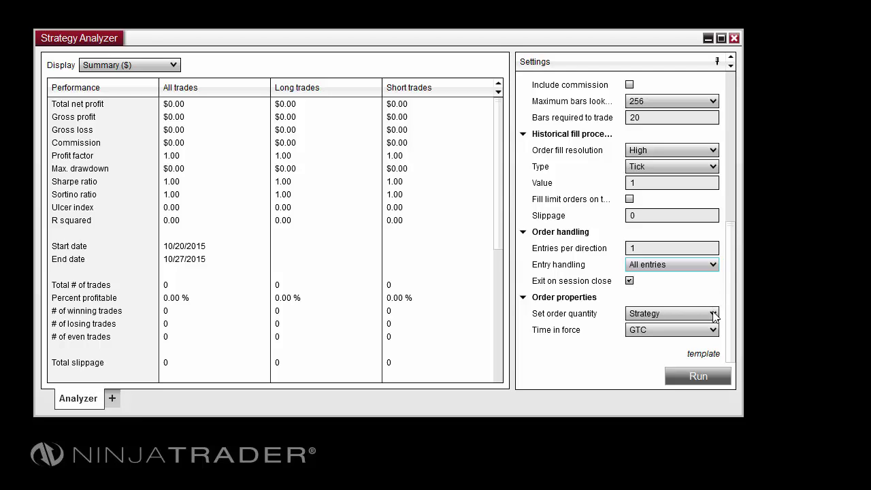
Set the order quantity to be determined by Strategy and the time in force to DAY
click(712, 313)
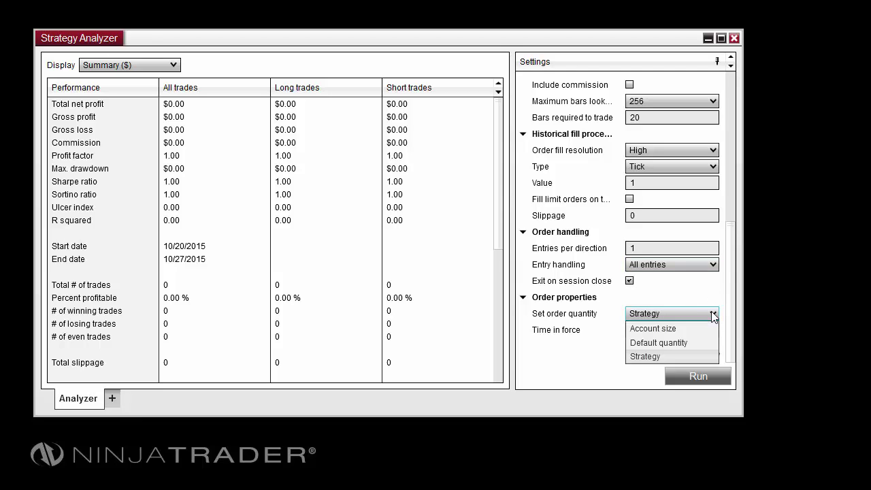
click(674, 355)
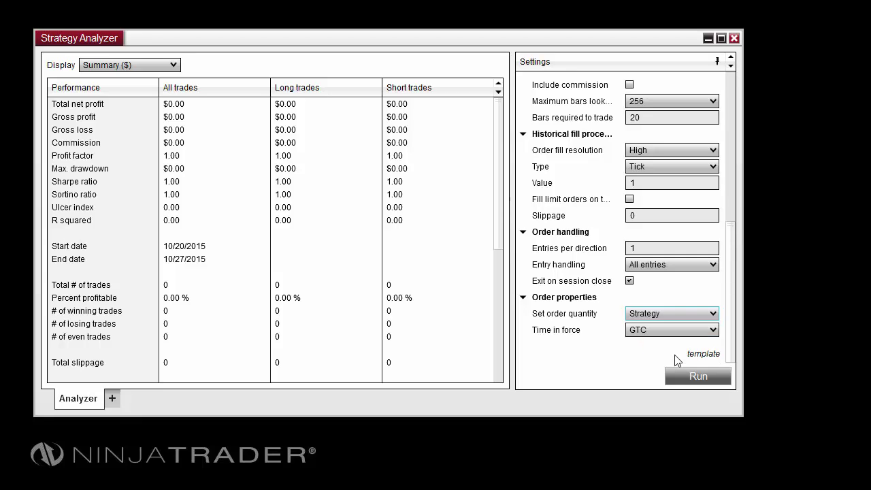
click(712, 331)
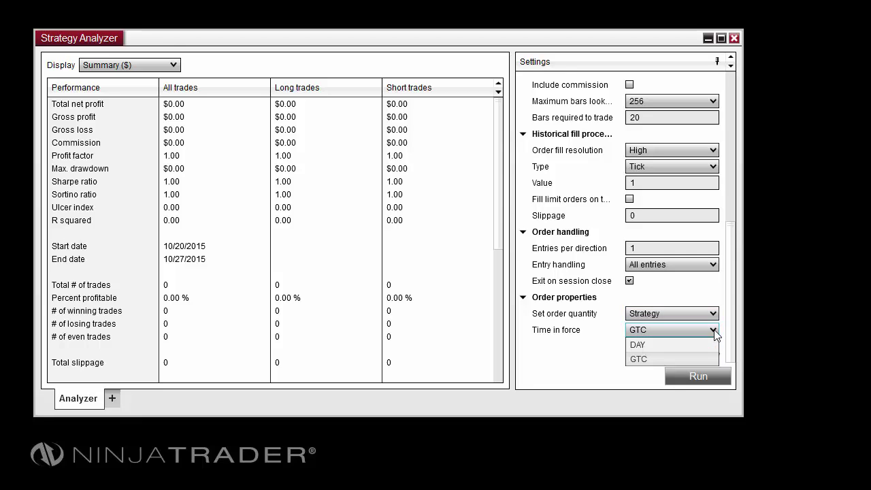
click(663, 348)
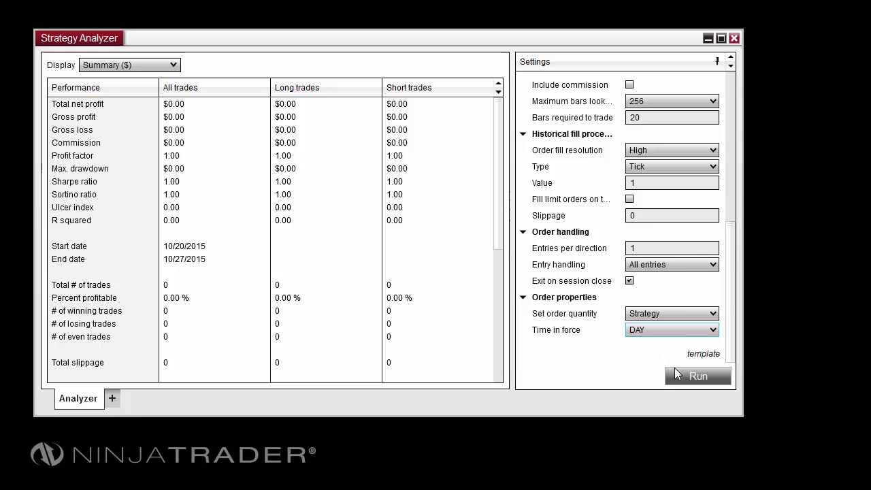
Run the backtest and save its settings as a strategy template named Template1
click(696, 372)
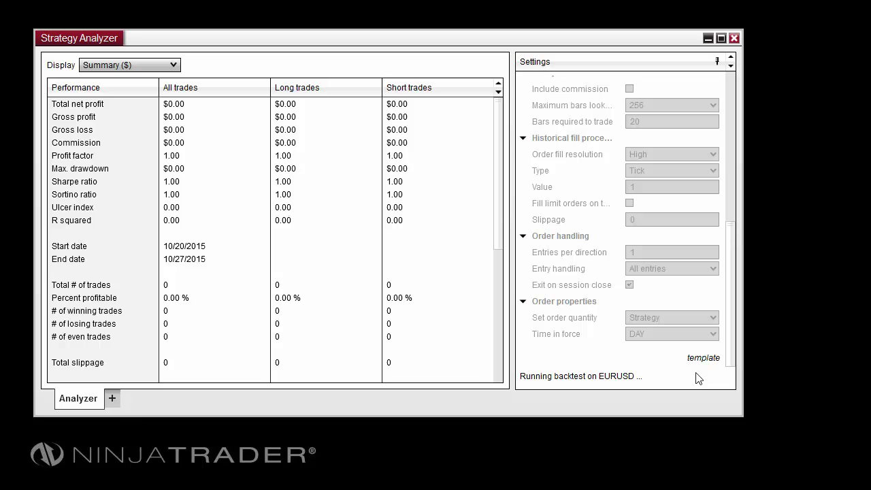
click(702, 361)
click(686, 358)
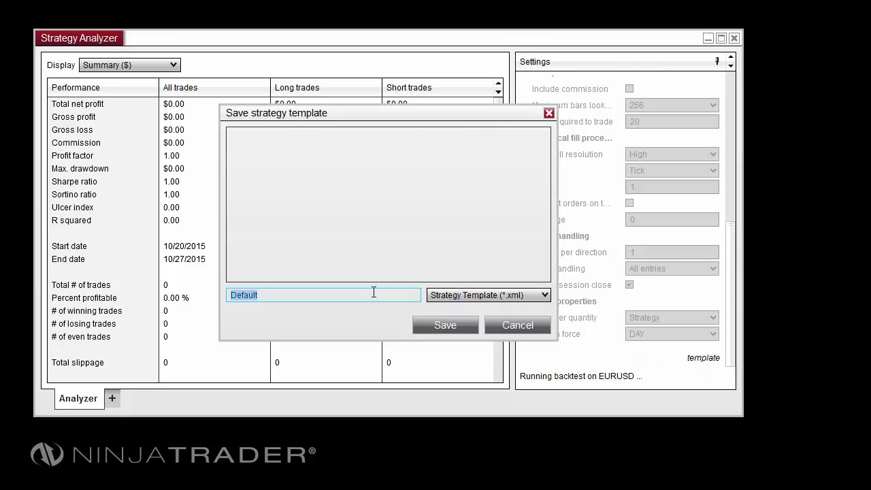
click(373, 292)
text(Template1)
click(432, 329)
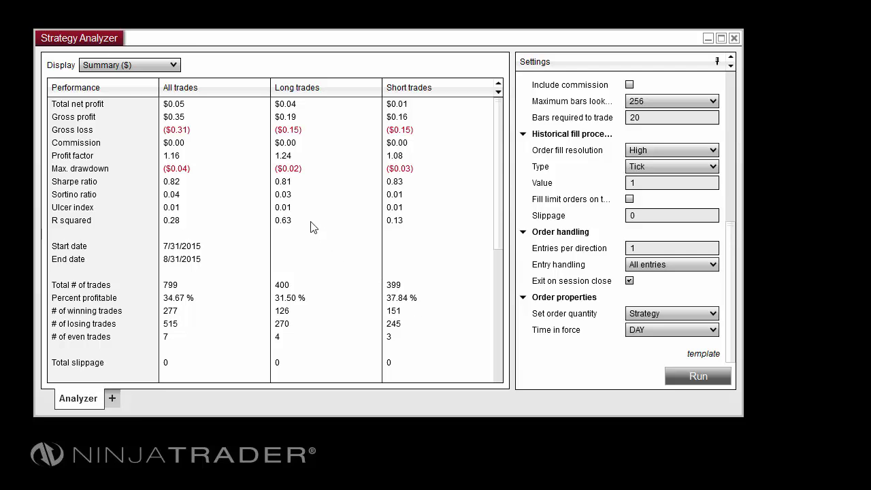
Switch the backtest results display from the summary to Analysis
click(172, 66)
click(172, 66)
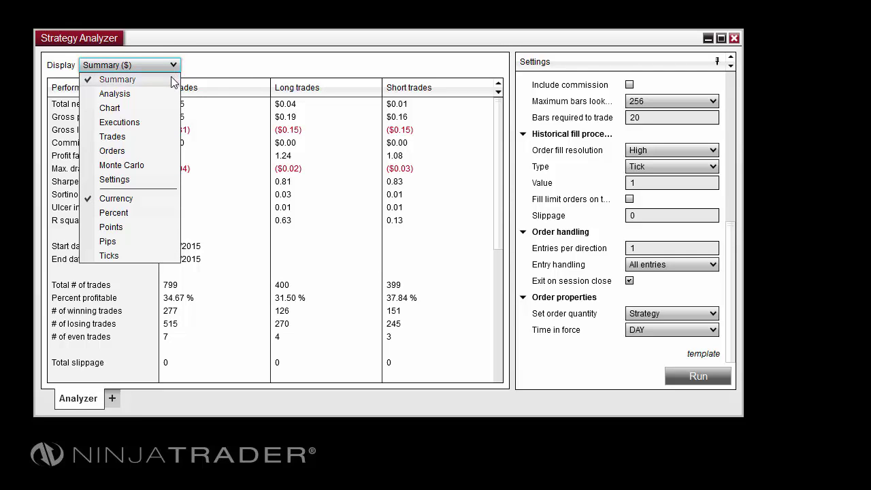
click(151, 93)
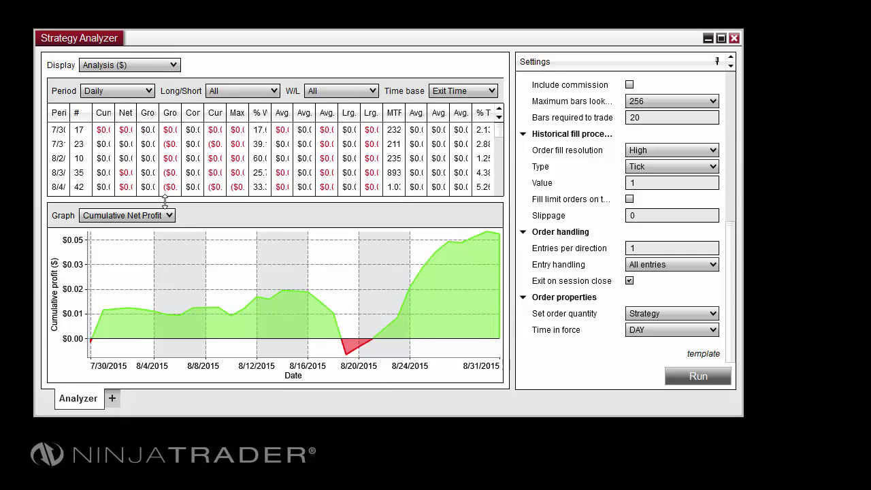
Examine the Cumulative Net Profit graph of the backtest, and change the graph to Max. Drawdown
click(169, 216)
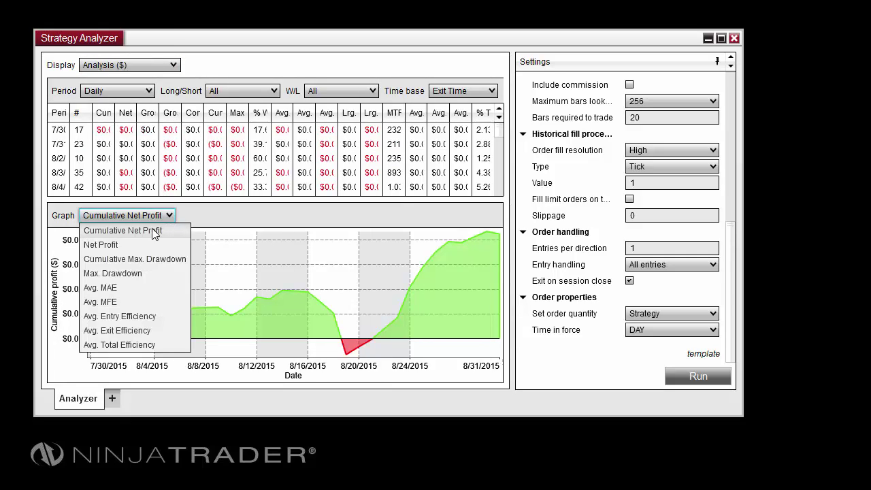
click(151, 235)
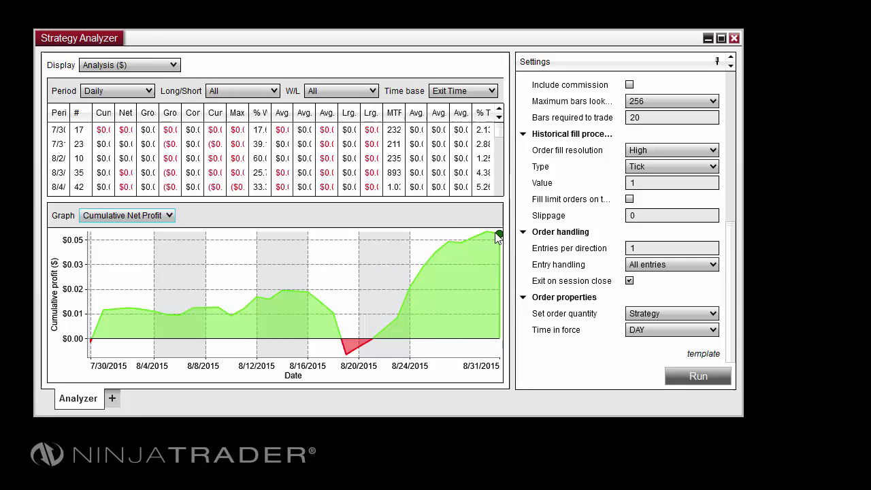
click(167, 216)
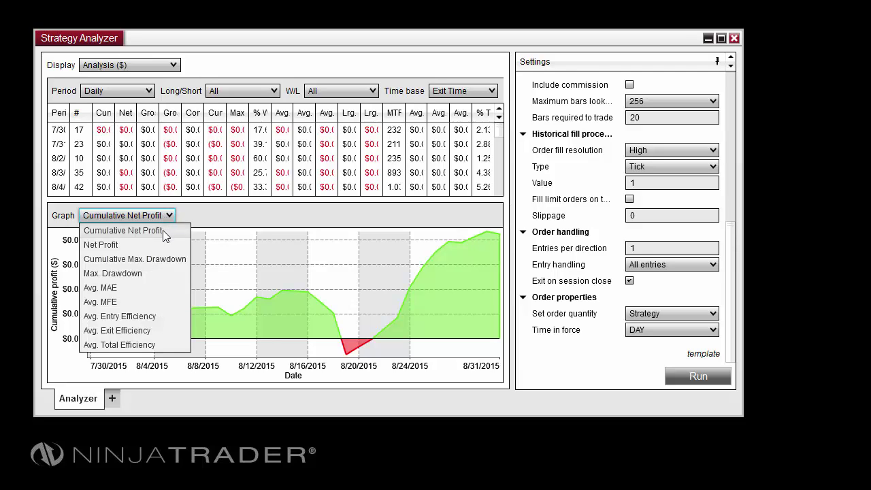
click(153, 271)
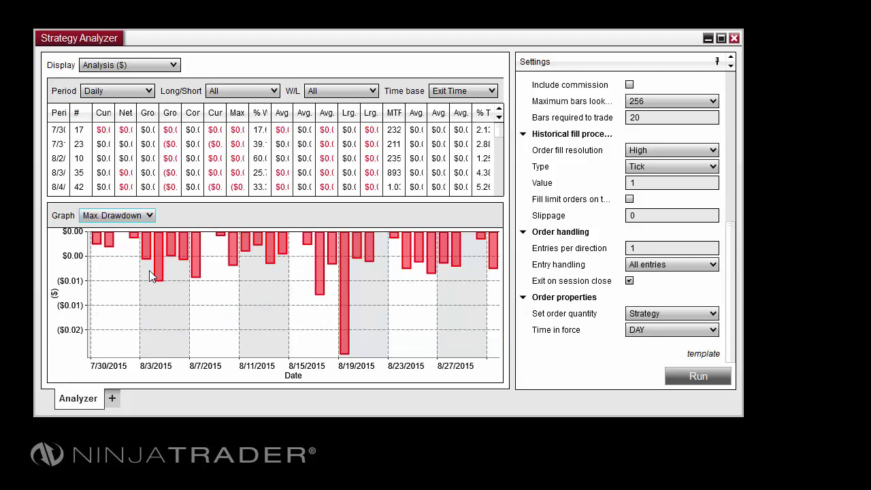